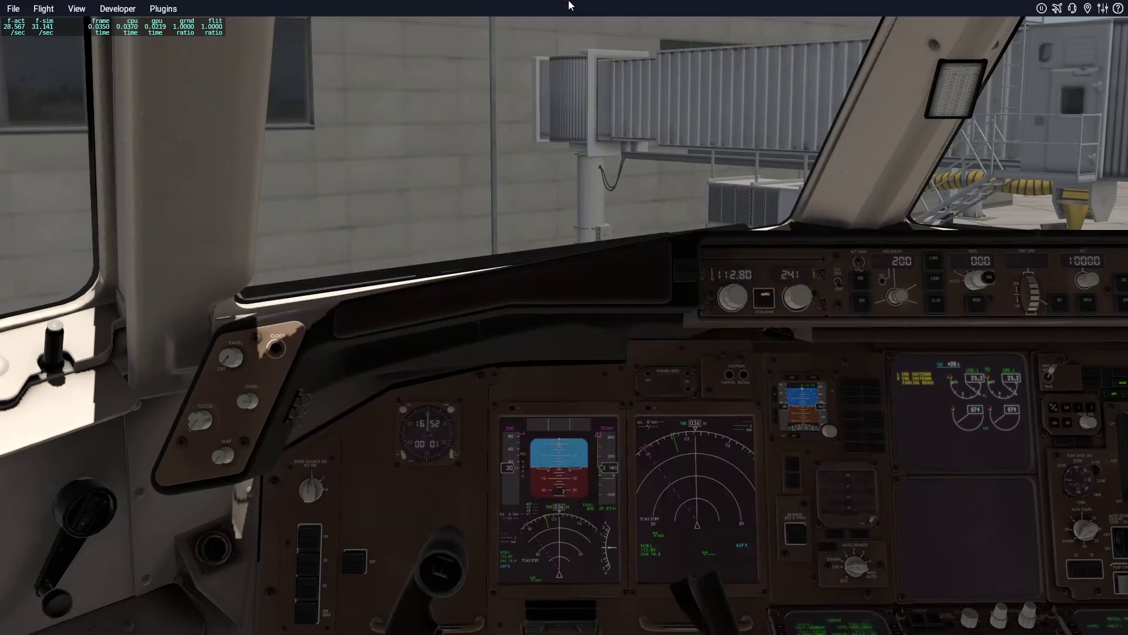
Step: Examine the nav data cycle on the FMC's IDENT page and the surrounding centre pedestal
left_click_drag(569, 6, 594, 72)
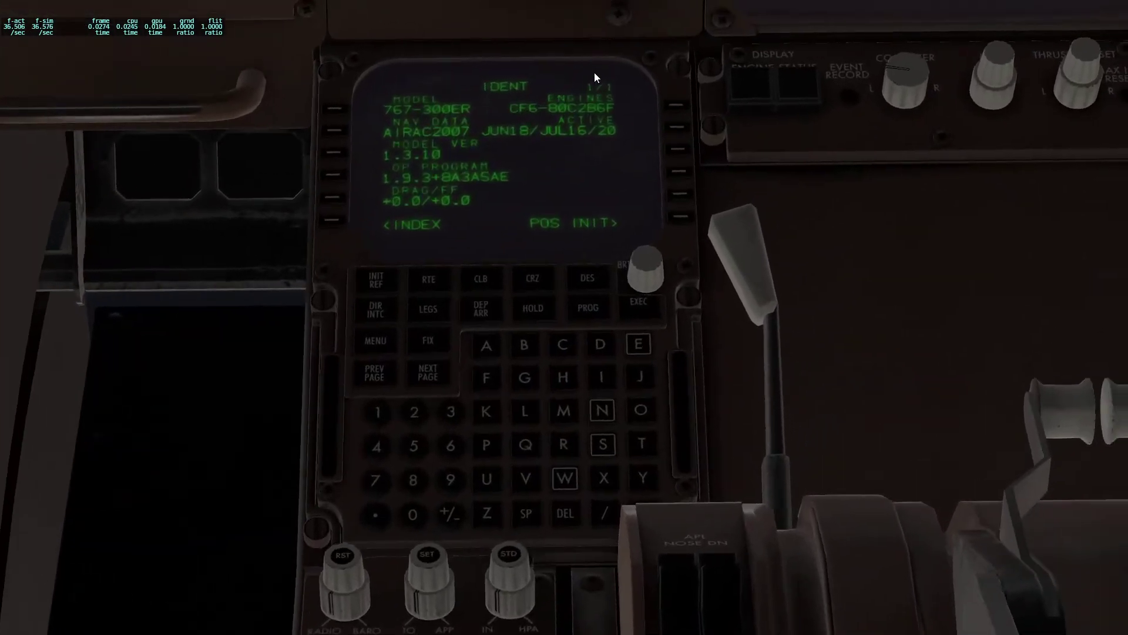
scroll(594, 73, "down", 6)
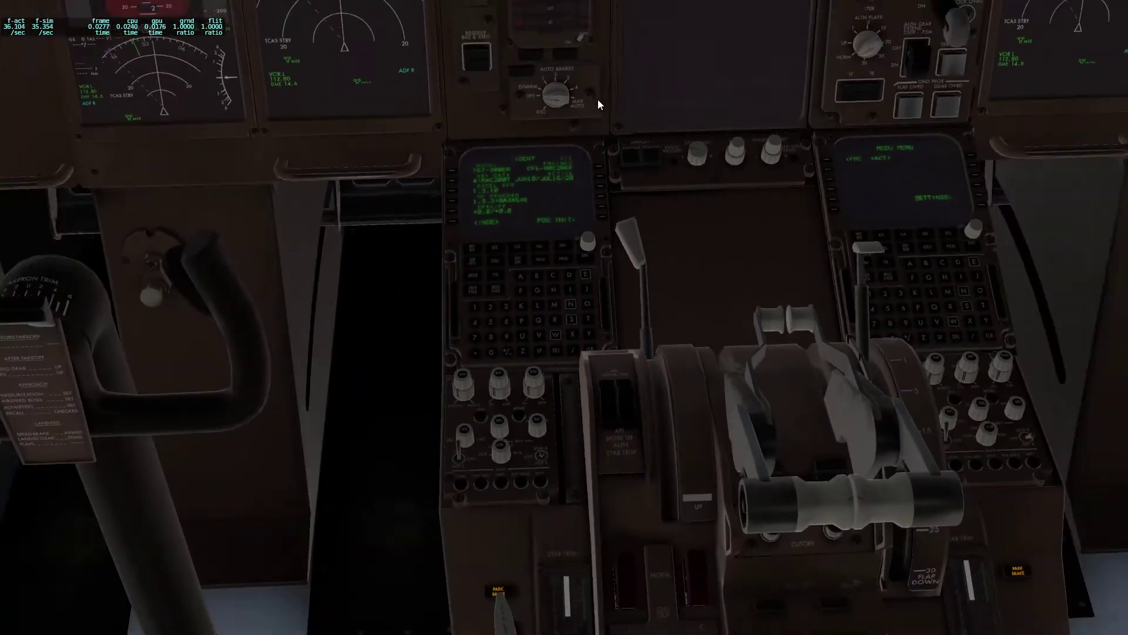
key("KP_1")
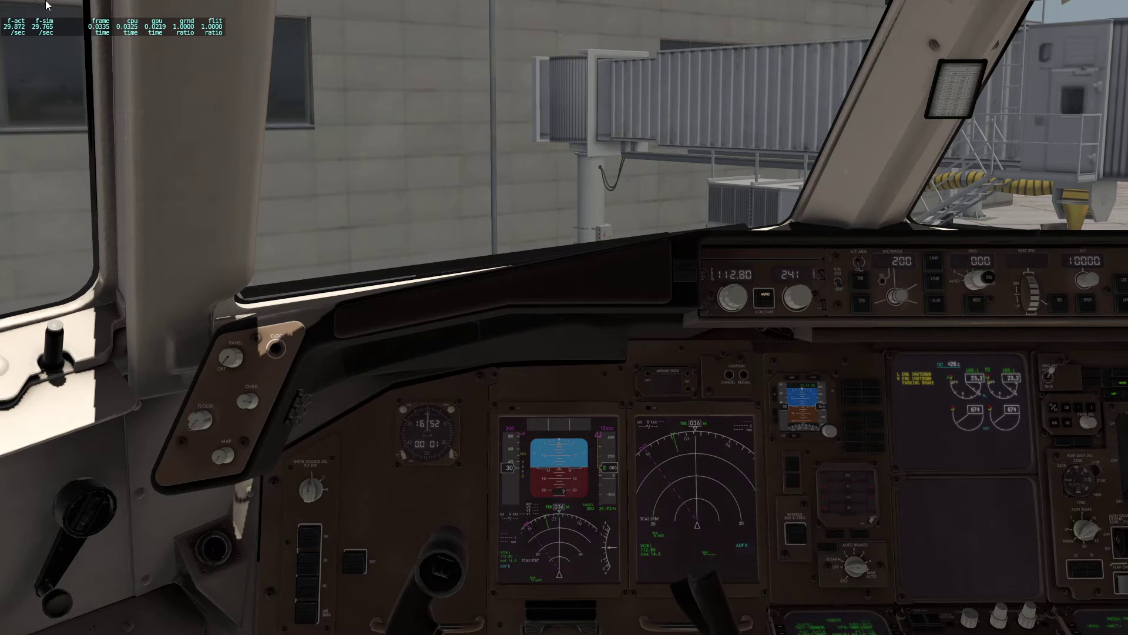
Step: Quit the X-Plane simulator and return to the desktop
left_click(13, 8)
left_click(53, 156)
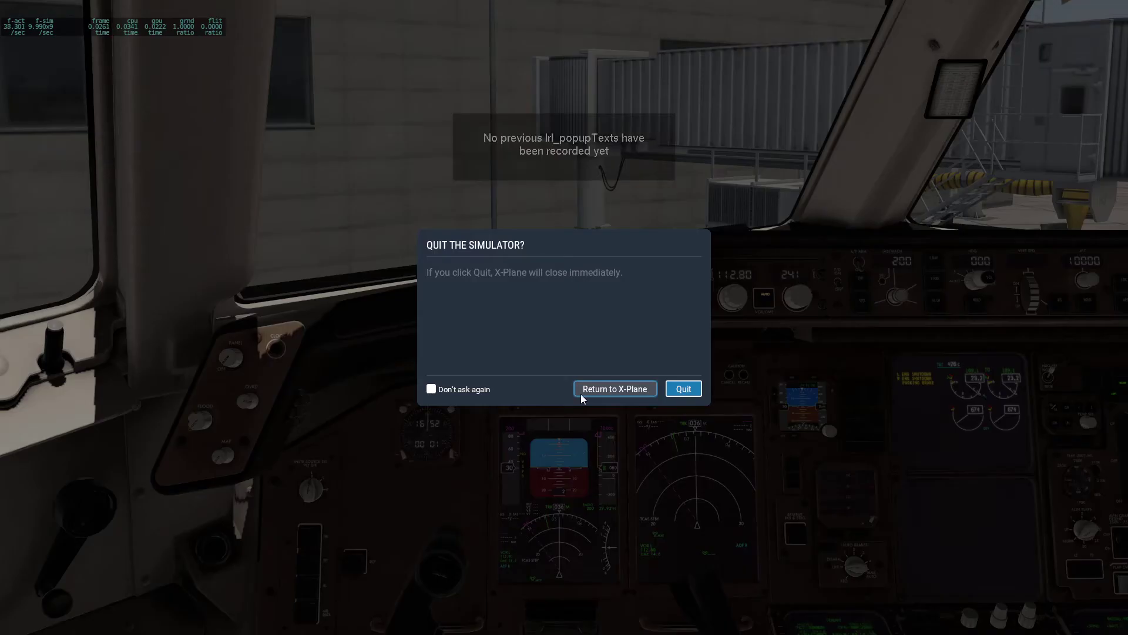
left_click(699, 388)
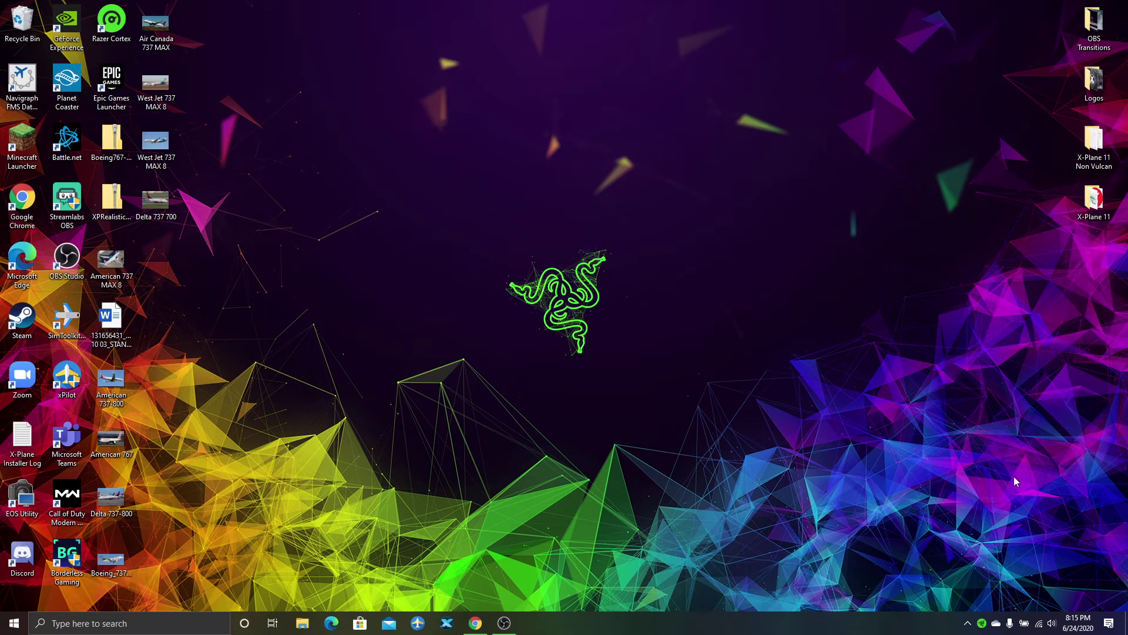
Step: Delete the GNS430 folder from the Custom Data folder inside the desktop X-Plane 11 folder
double_click(1094, 200)
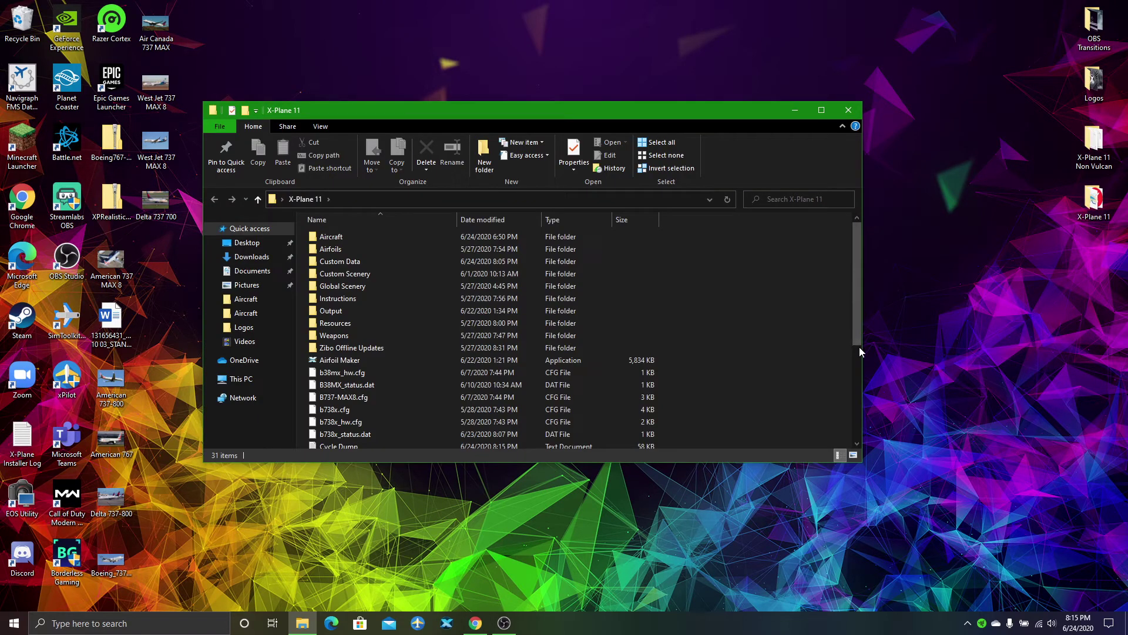
double_click(380, 263)
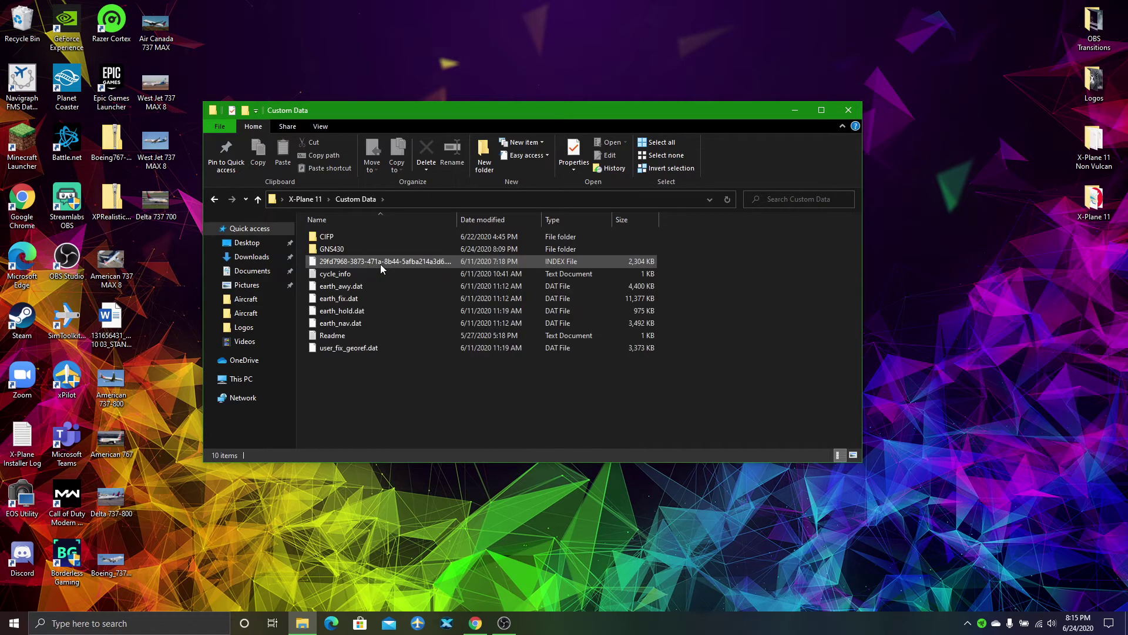
right_click(364, 248)
left_click(415, 455)
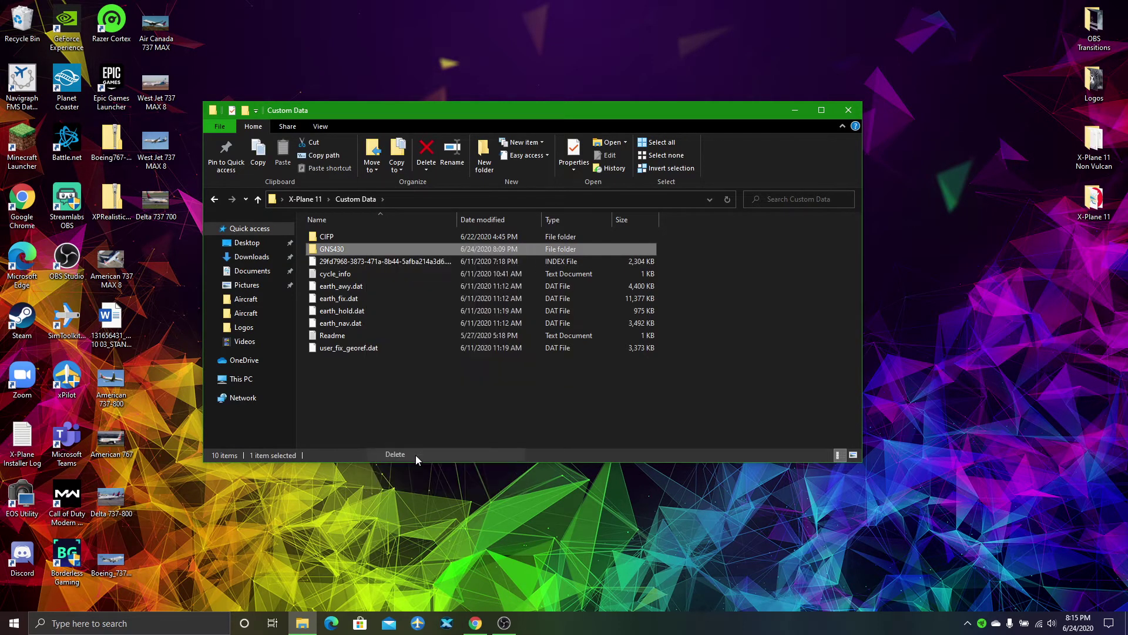
Step: Create a new folder named GNS430 in Custom Data and close the folder window
right_click(413, 366)
mouse_move(460, 511)
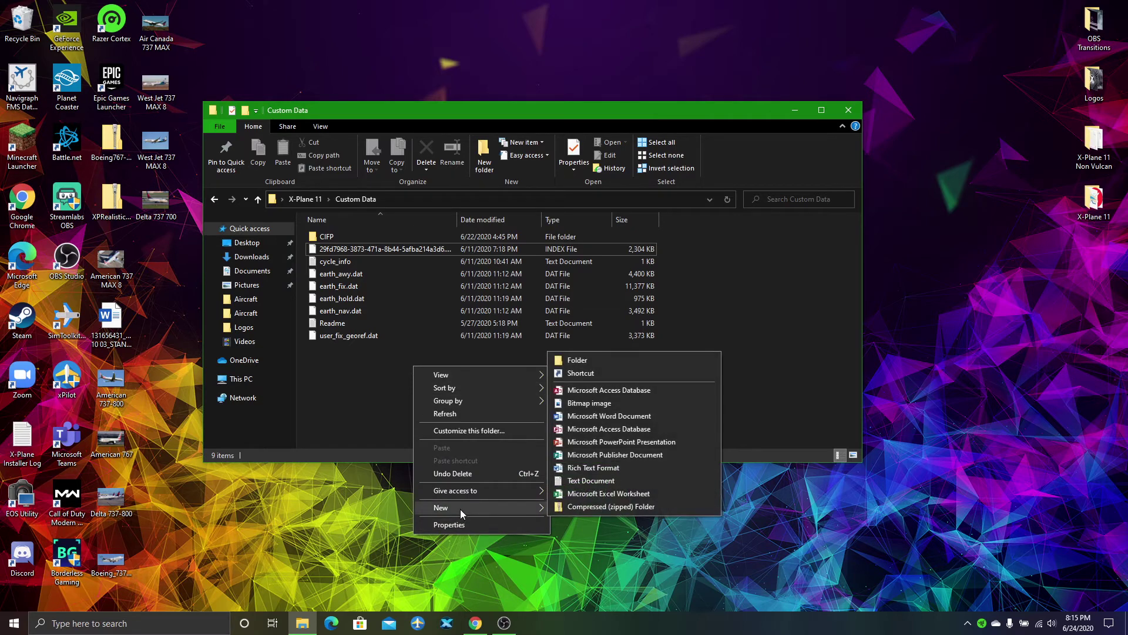
left_click(600, 362)
key("BackSpace")
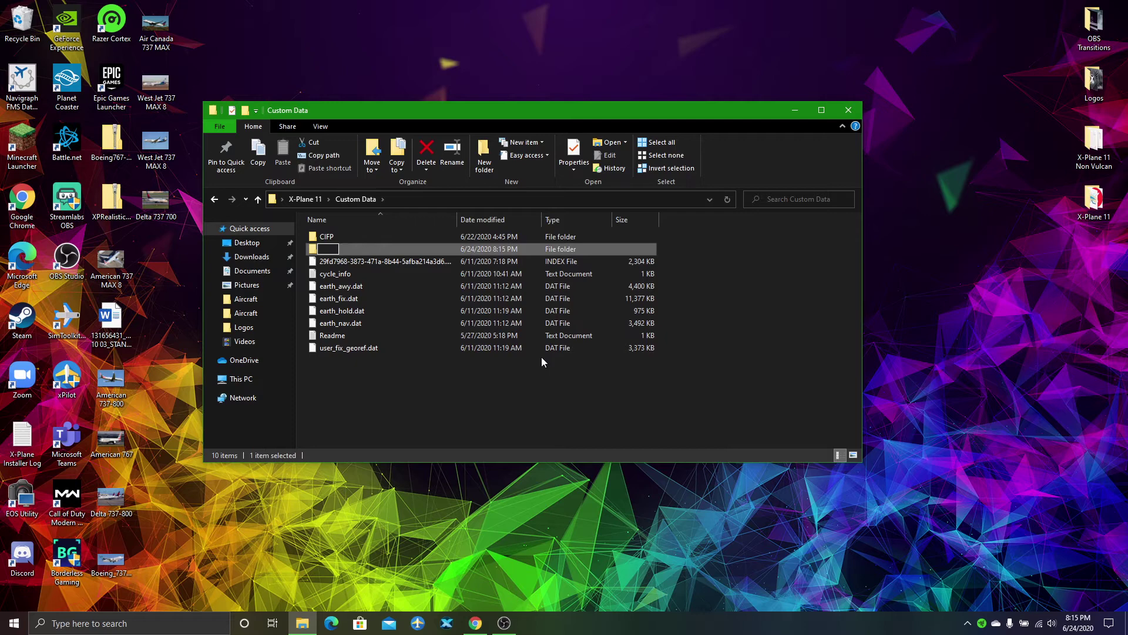
type("GNS430")
key("Return")
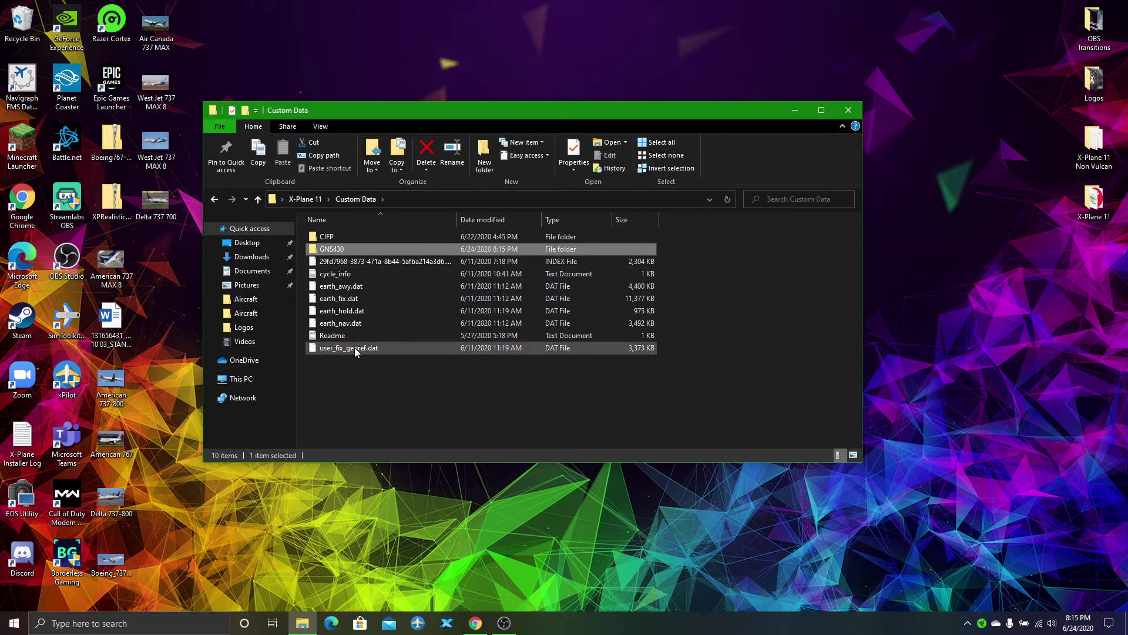
left_click(393, 400)
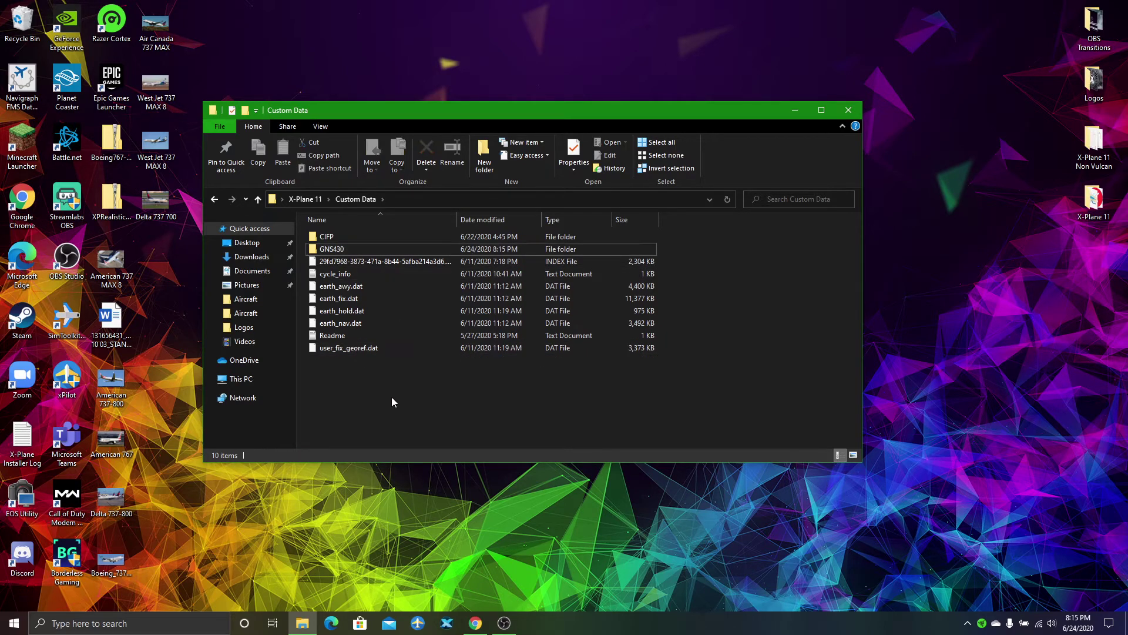
left_click(859, 114)
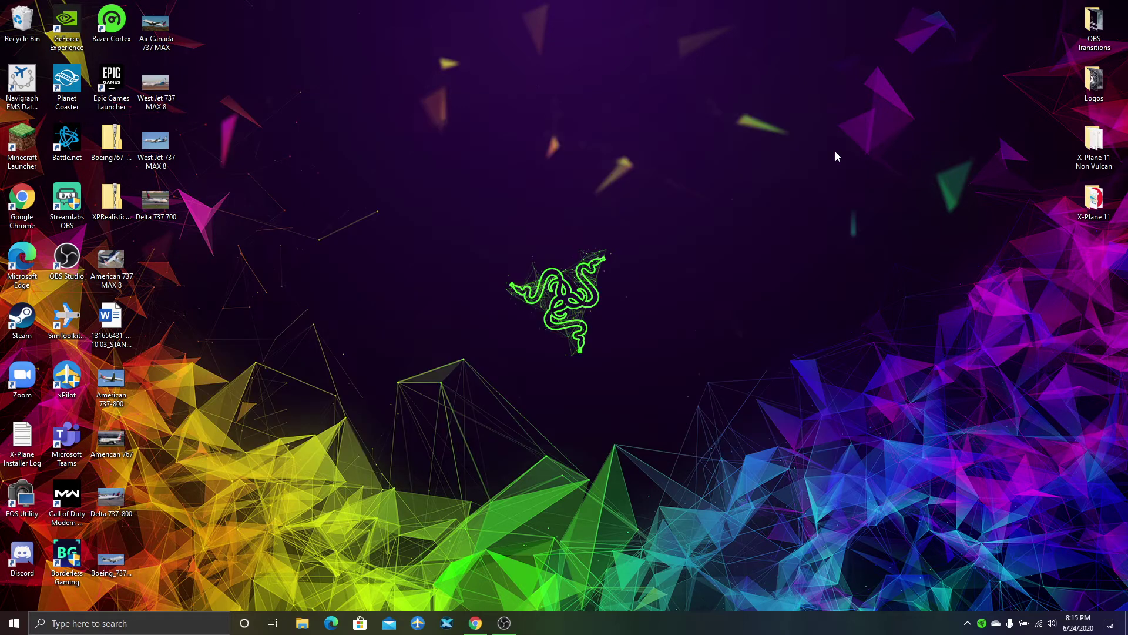
Step: Launch Navigraph FMS Data Manager, remove the X-Plane GNS430, FF757/767/777 addon mapping and save the changes
left_click(117, 629)
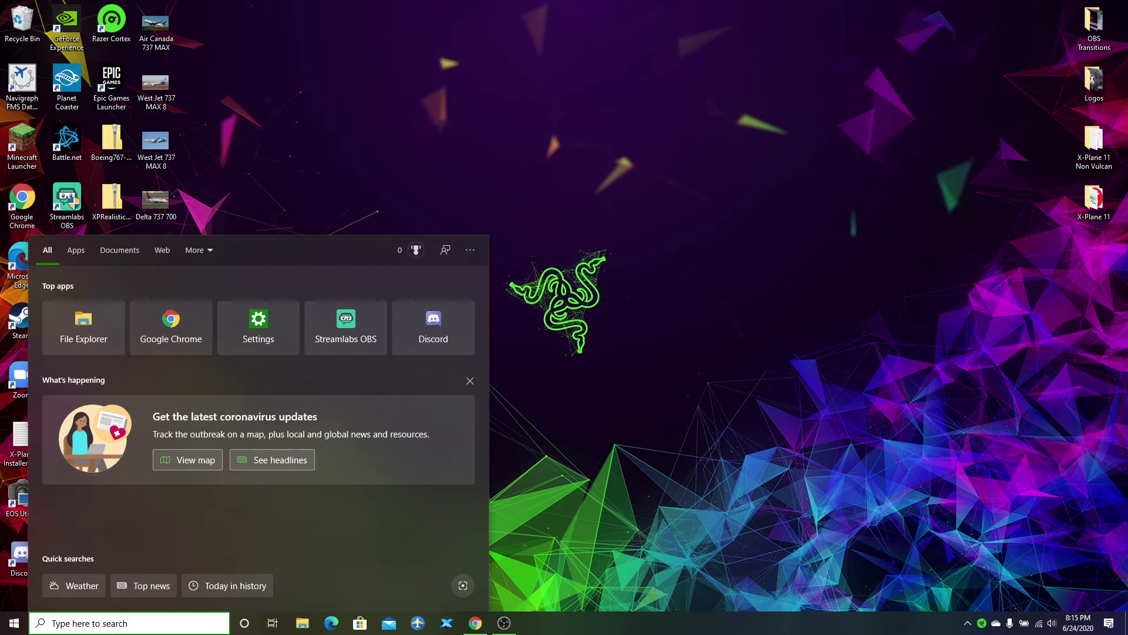
type("navi")
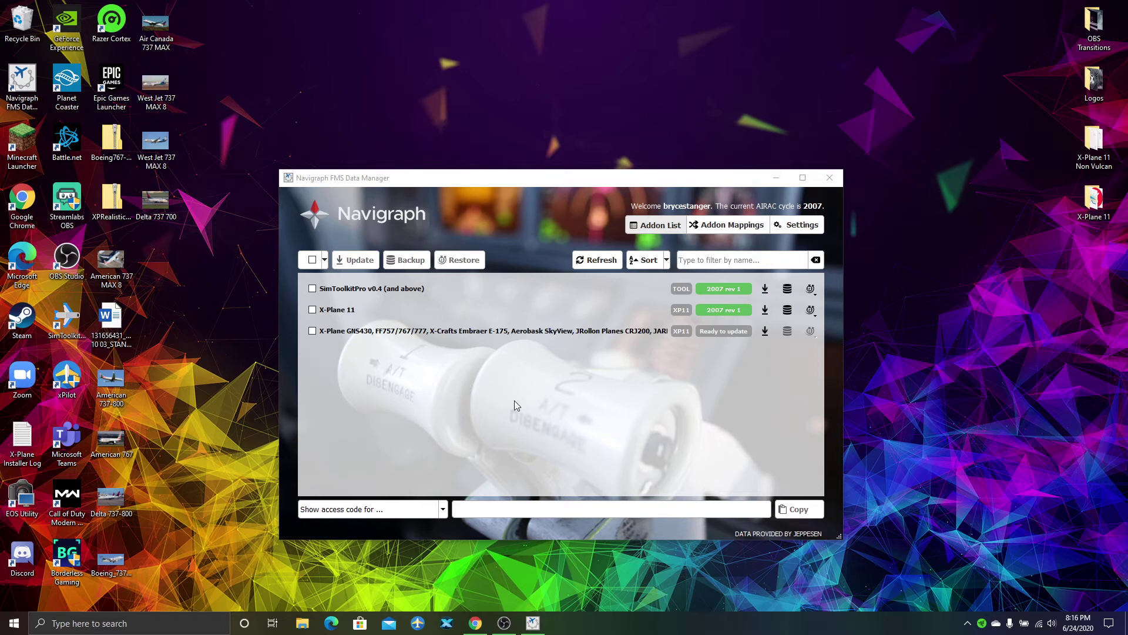
left_click(727, 225)
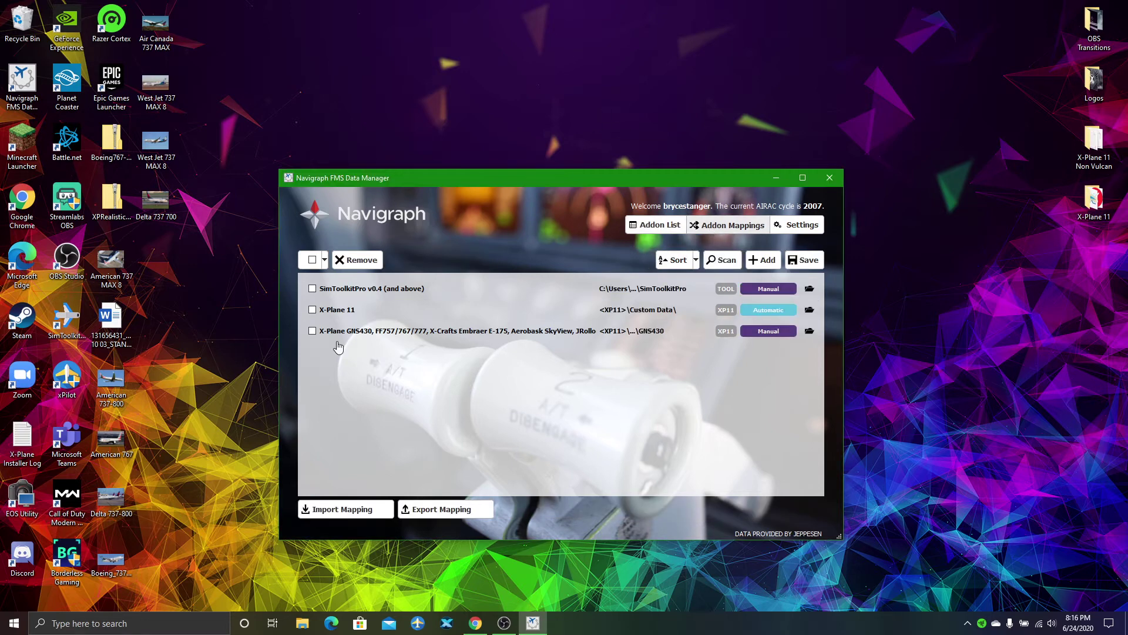
left_click(312, 330)
left_click(358, 260)
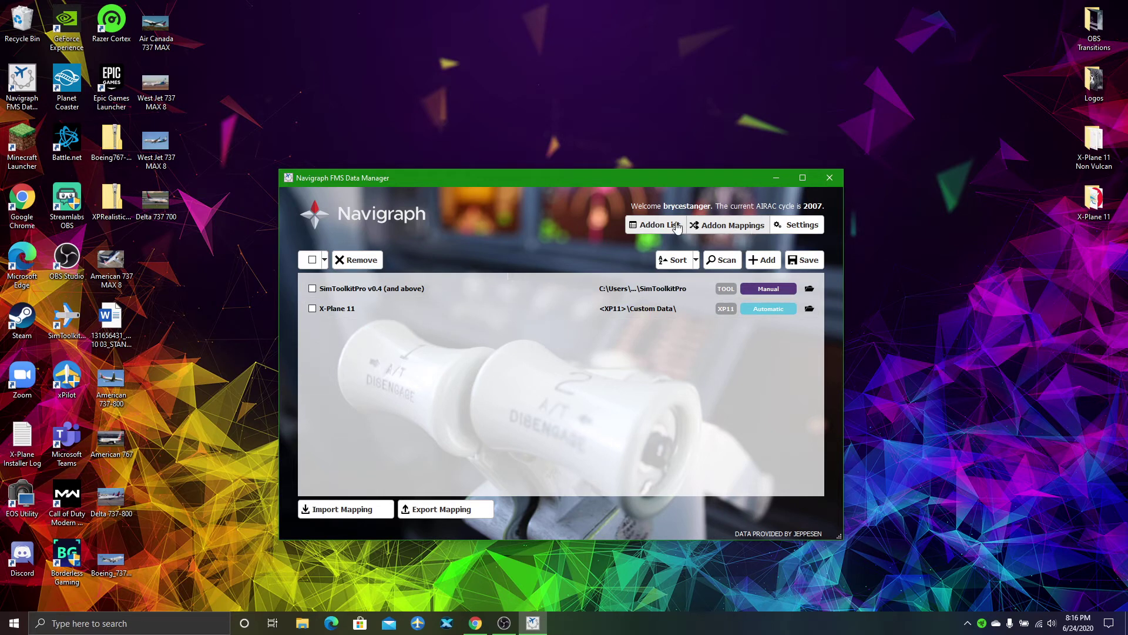
left_click(655, 225)
left_click(529, 376)
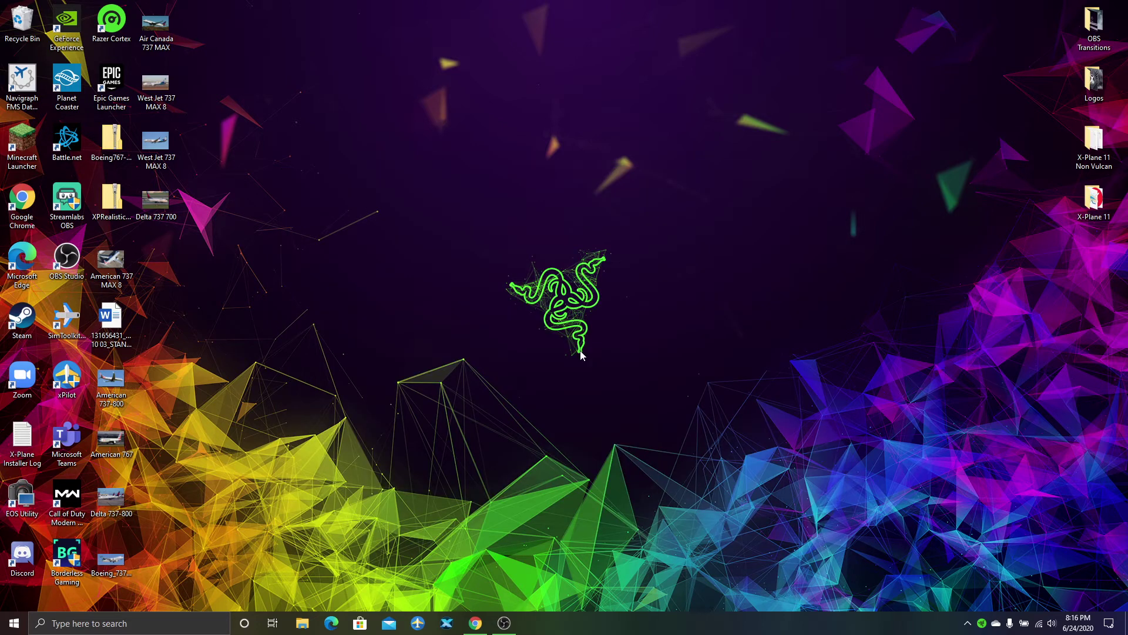
Step: Relaunch Navigraph FMS Data Manager, scan for addons in the addon mappings and dismiss the scan notification
left_click(155, 614)
type("FMS")
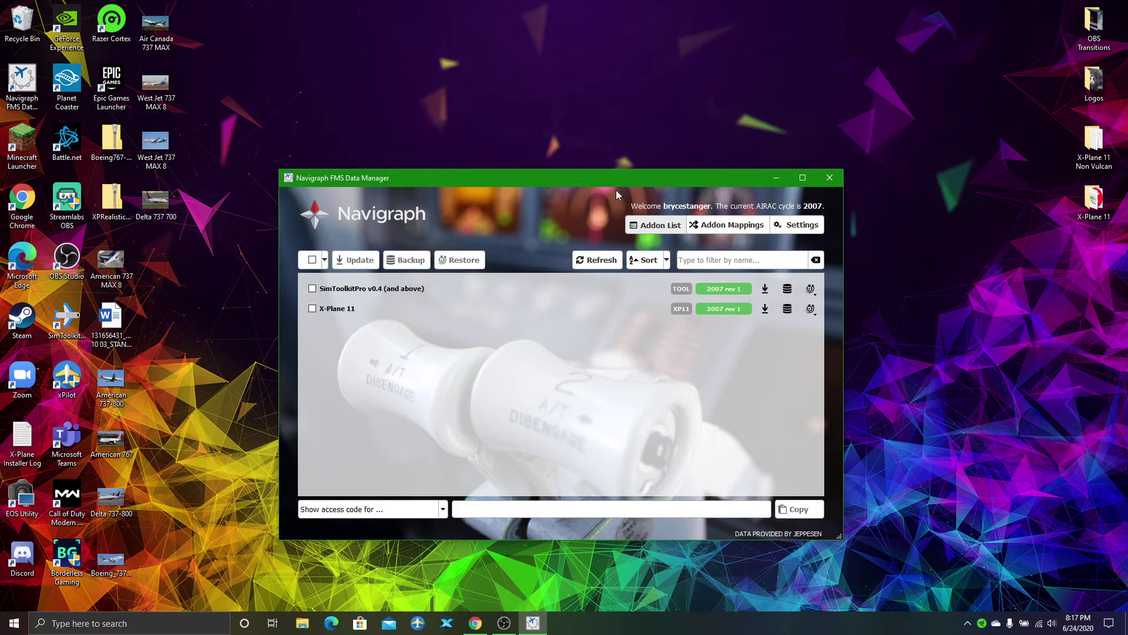
left_click(736, 228)
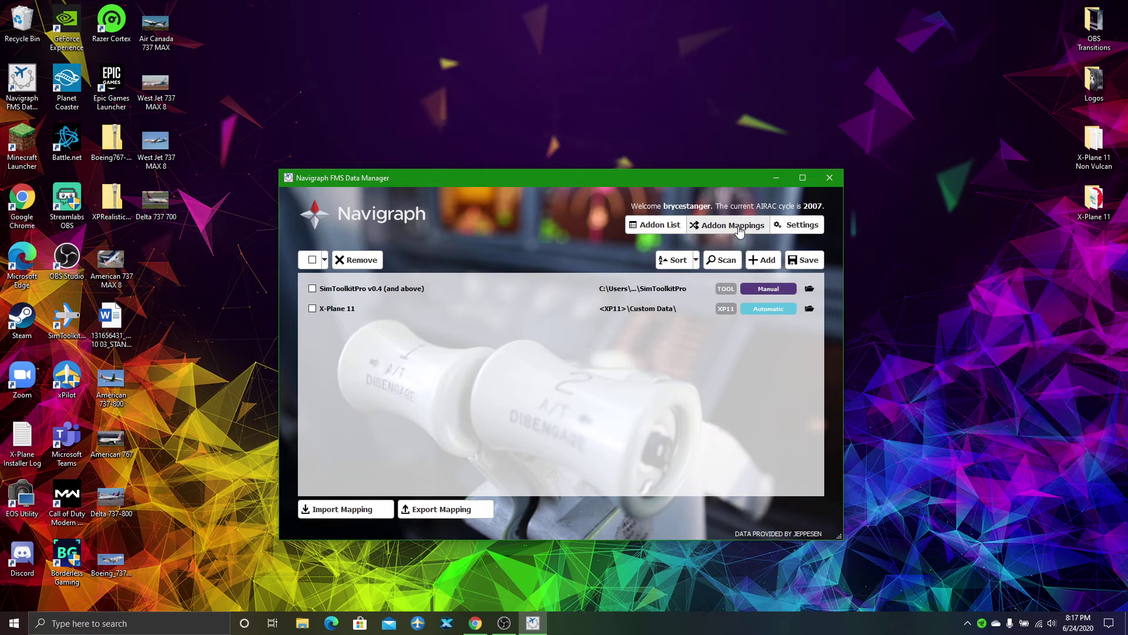
left_click(724, 259)
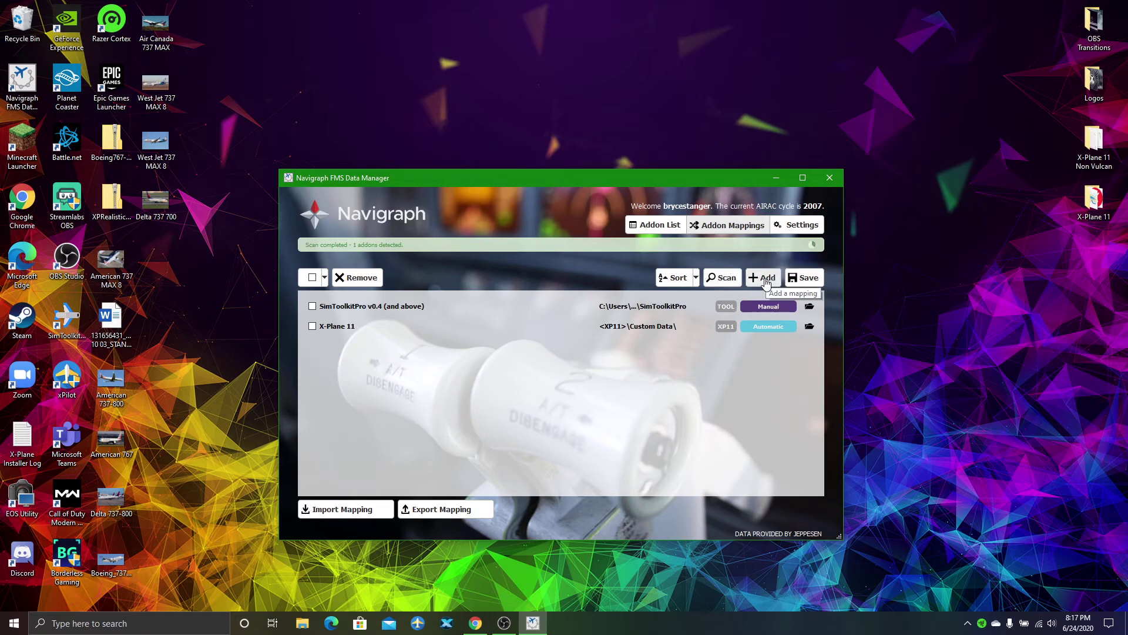
left_click(809, 251)
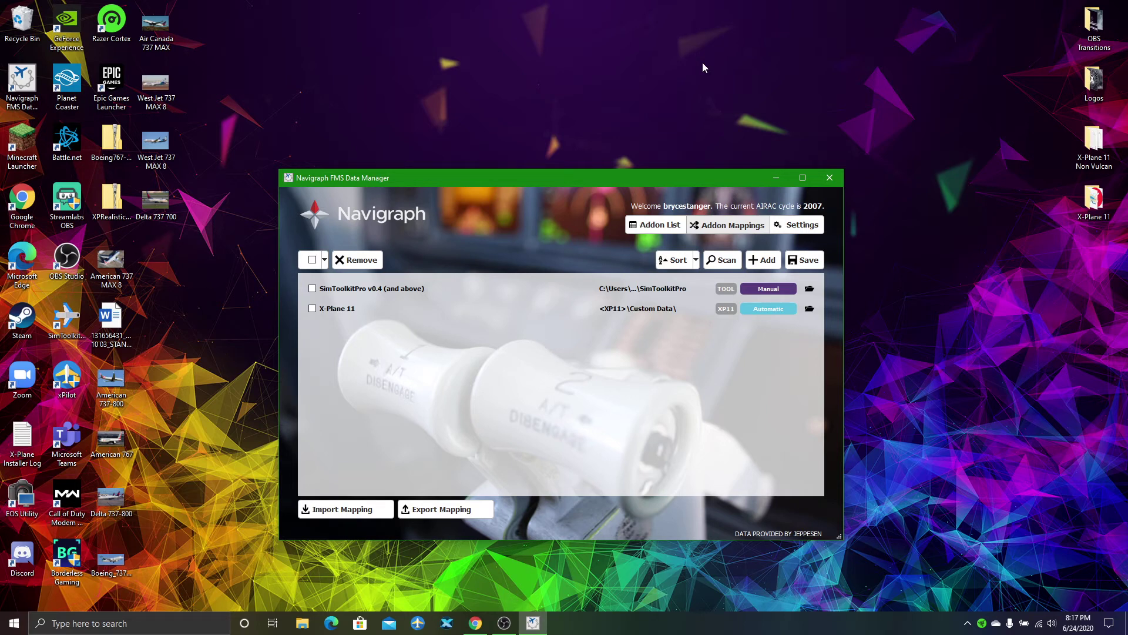
Step: Add a mapping for the X-Plane GNS430, FF757/767/777 addon, installed into X-Plane 11, and save the changes
left_click(762, 260)
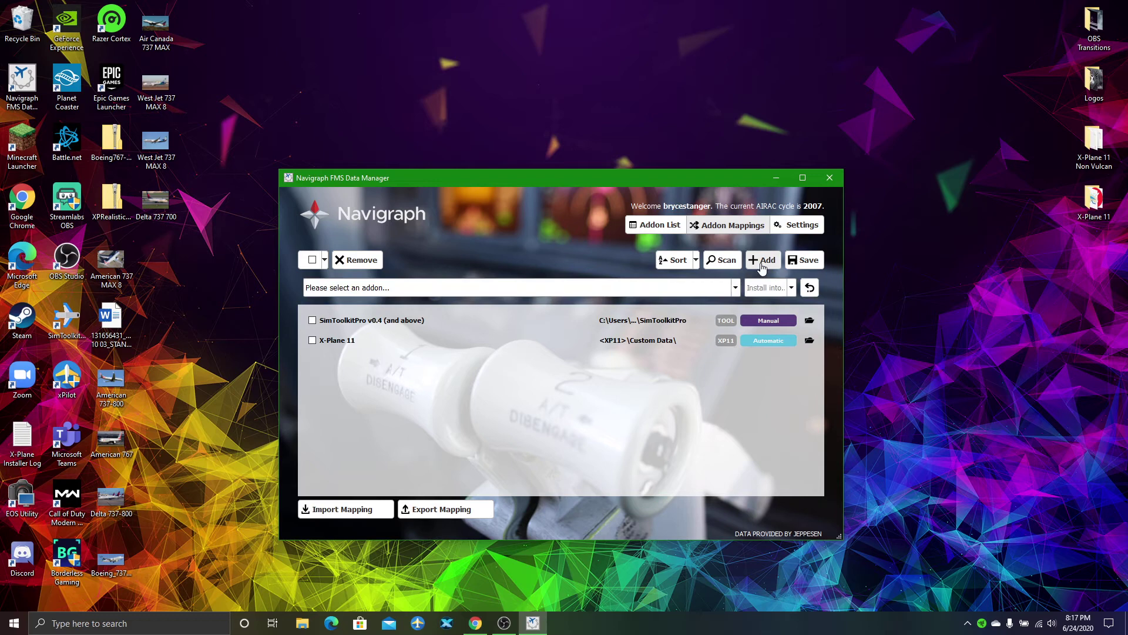
left_click(545, 287)
scroll(541, 348, "down", 20)
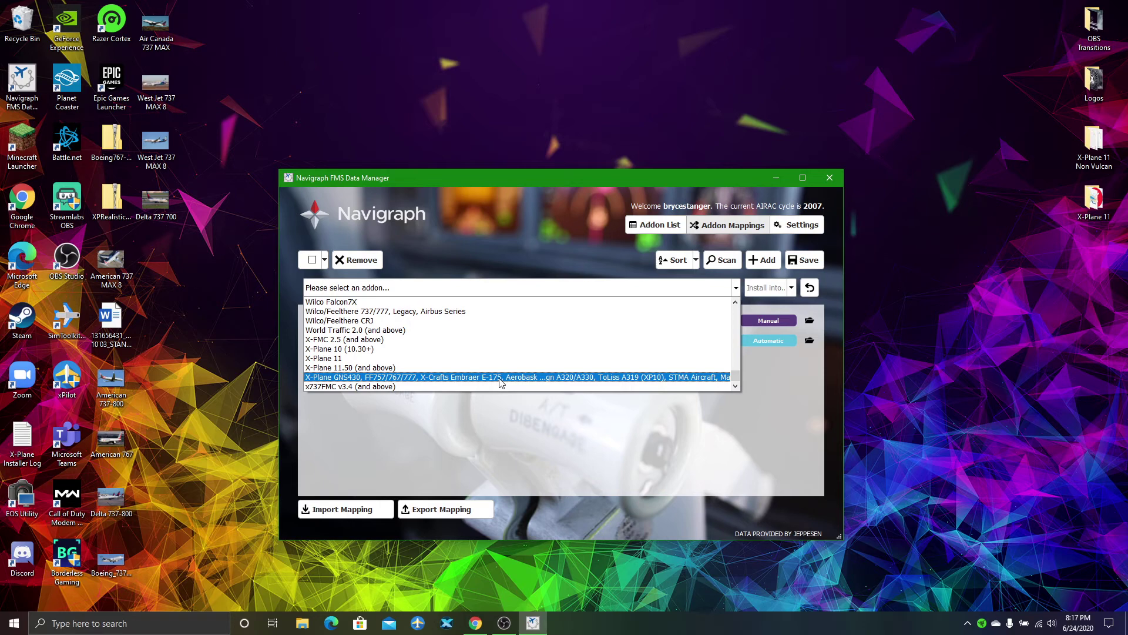
left_click(502, 382)
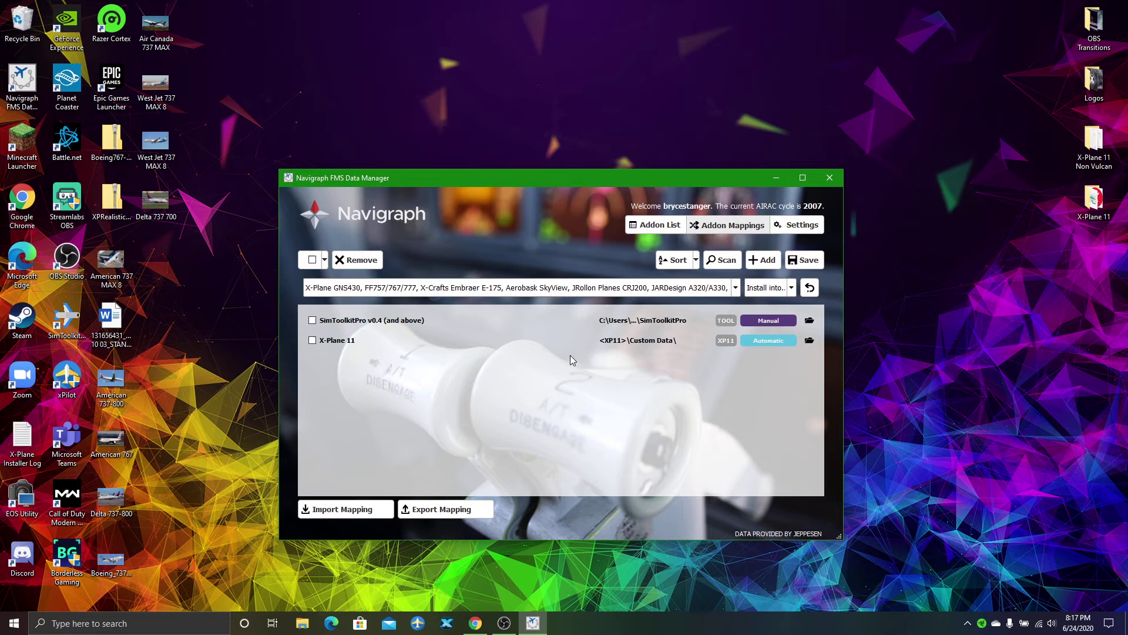
left_click(772, 288)
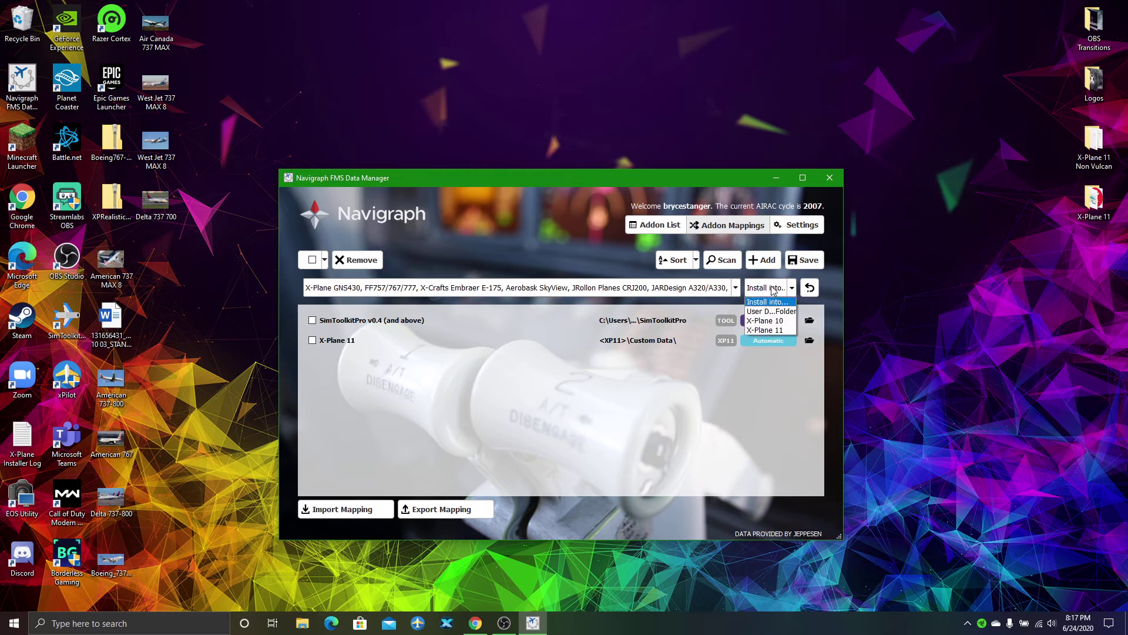
left_click(772, 329)
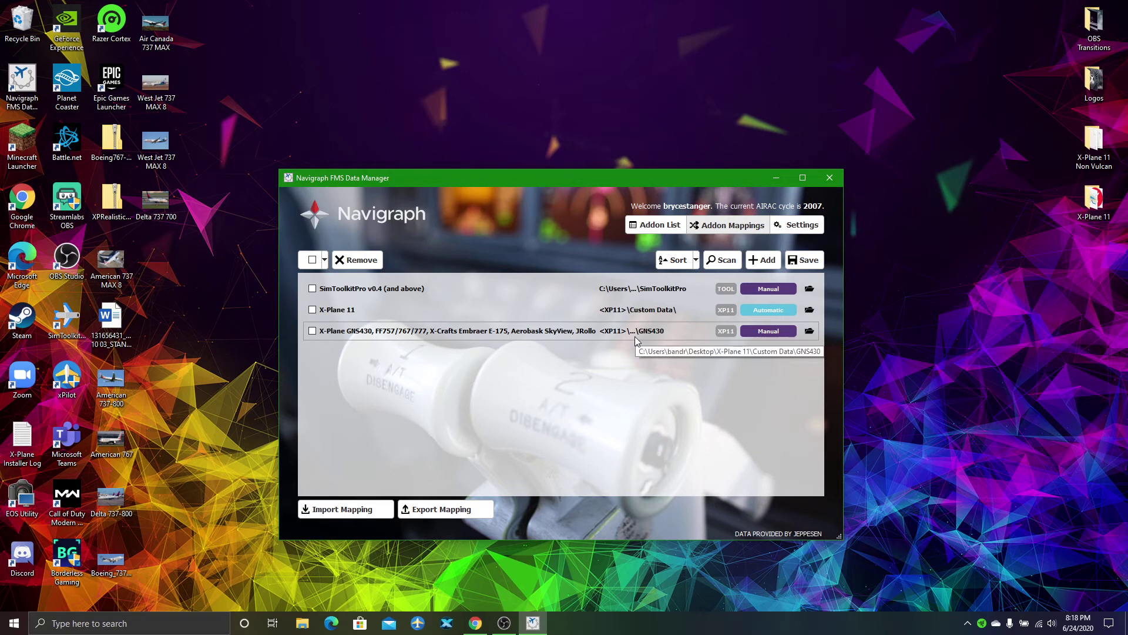
left_click(663, 228)
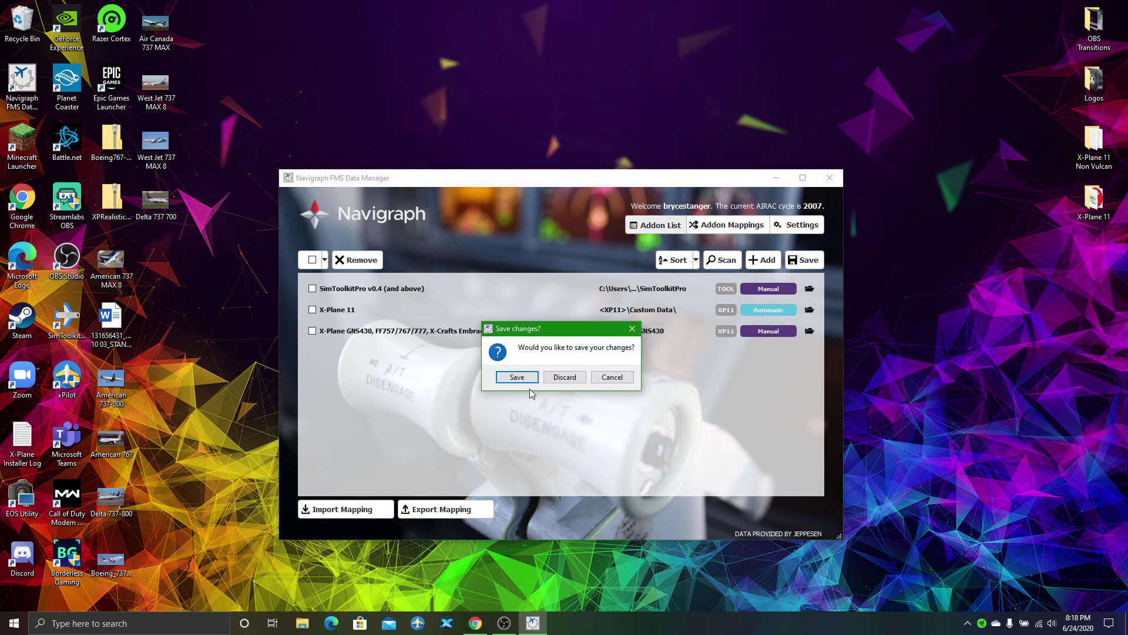
left_click(528, 380)
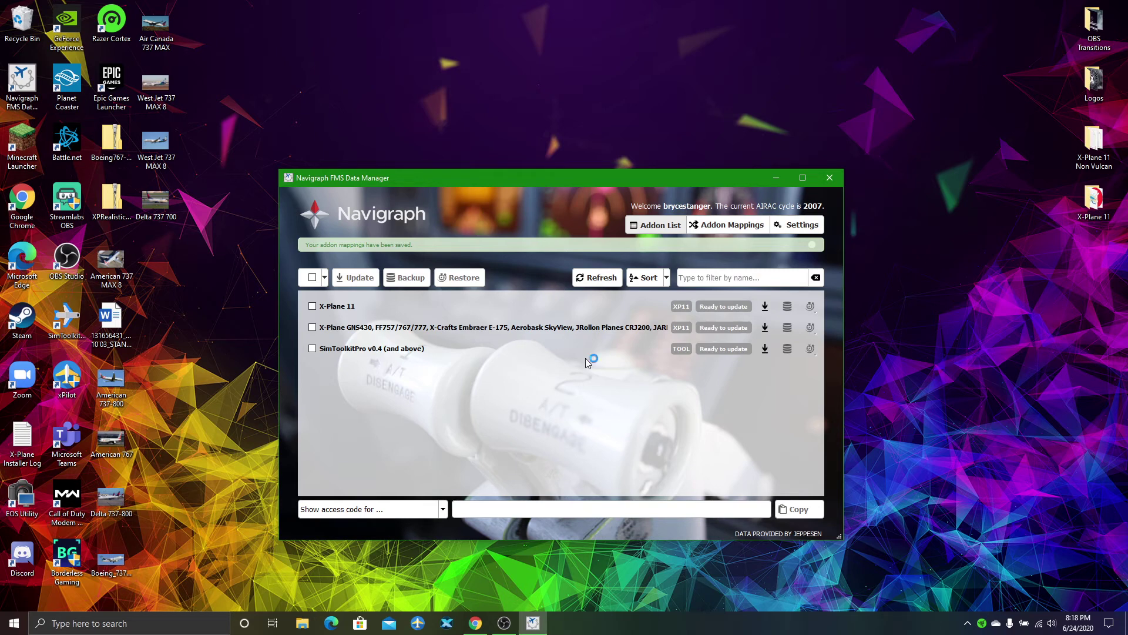
Step: Restart Navigraph FMS Data Manager and start the update download for the X-Plane GNS430, FF757/767/777 addon
key("alt+F4")
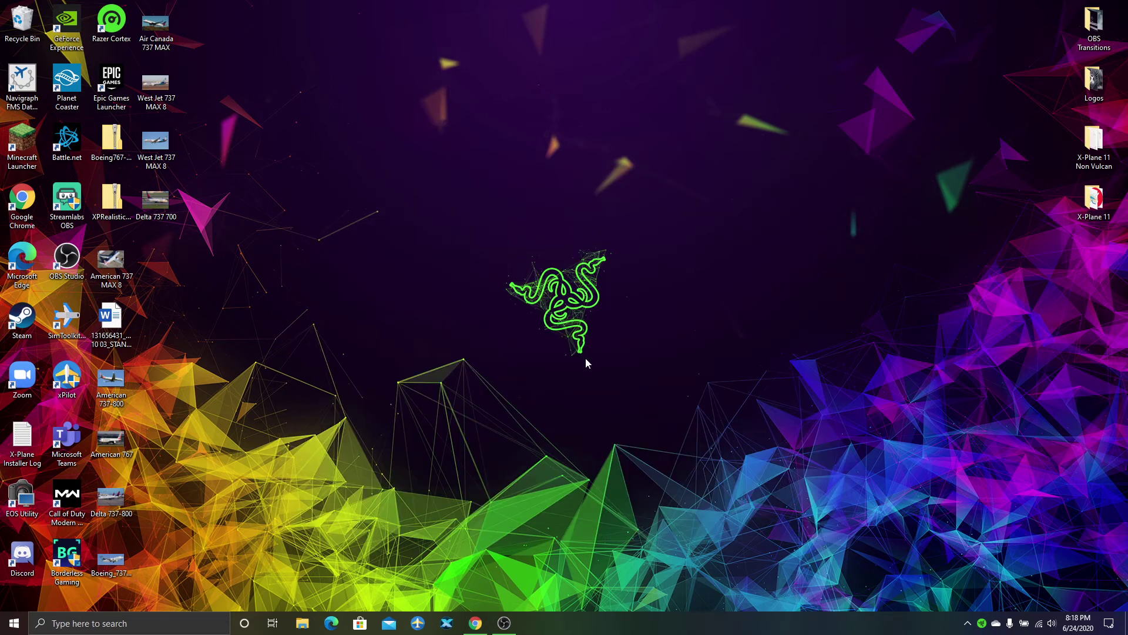
left_click(64, 627)
type("FMS")
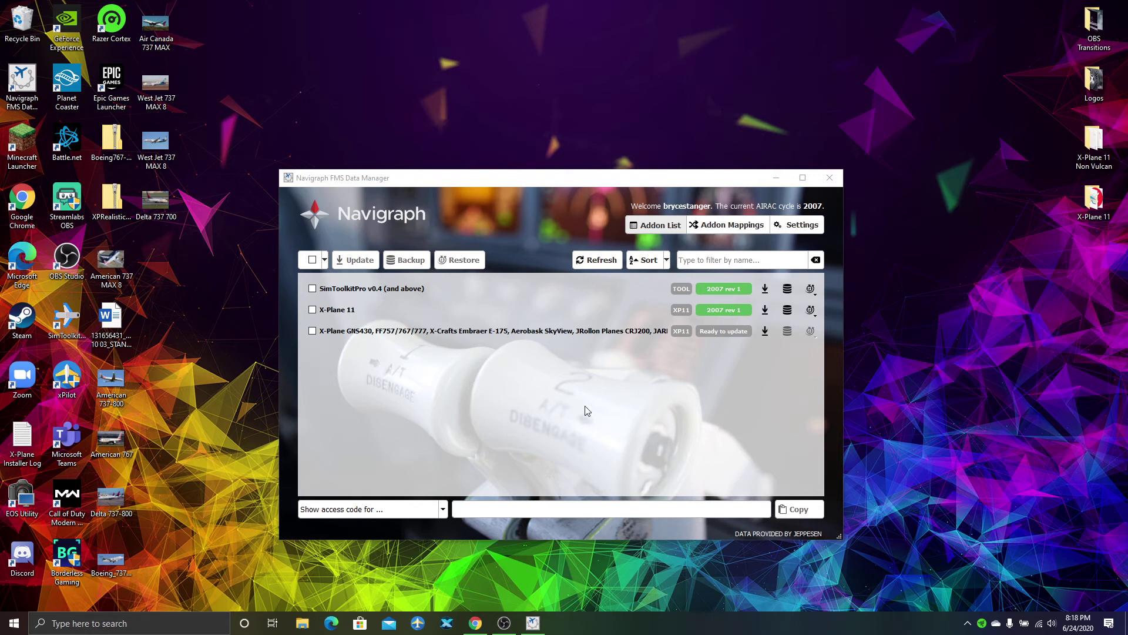
left_click(765, 332)
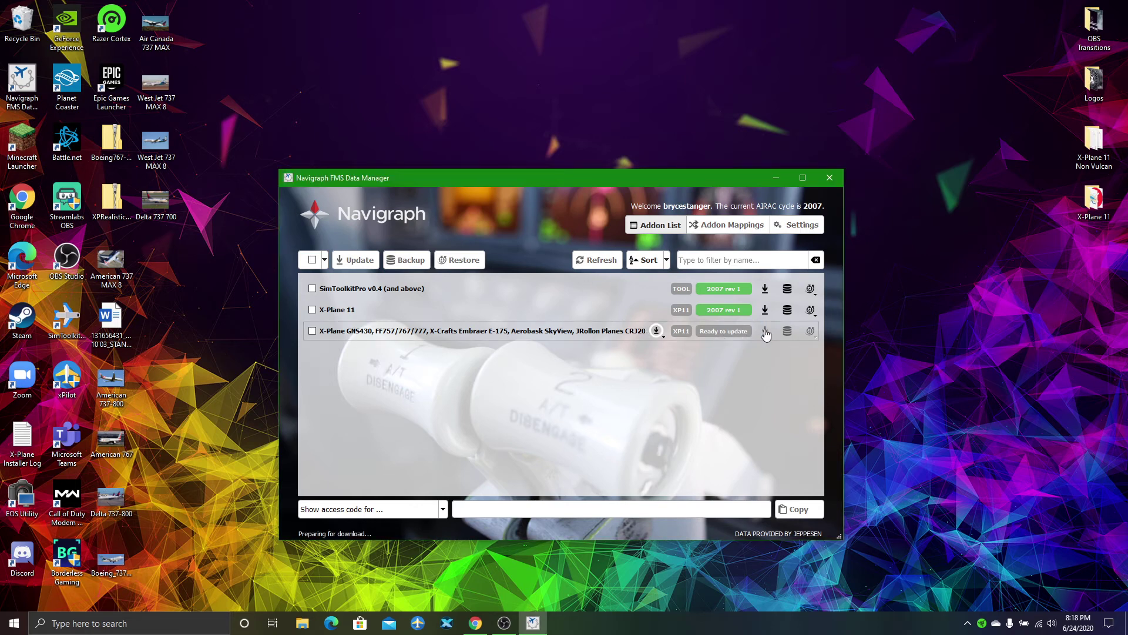